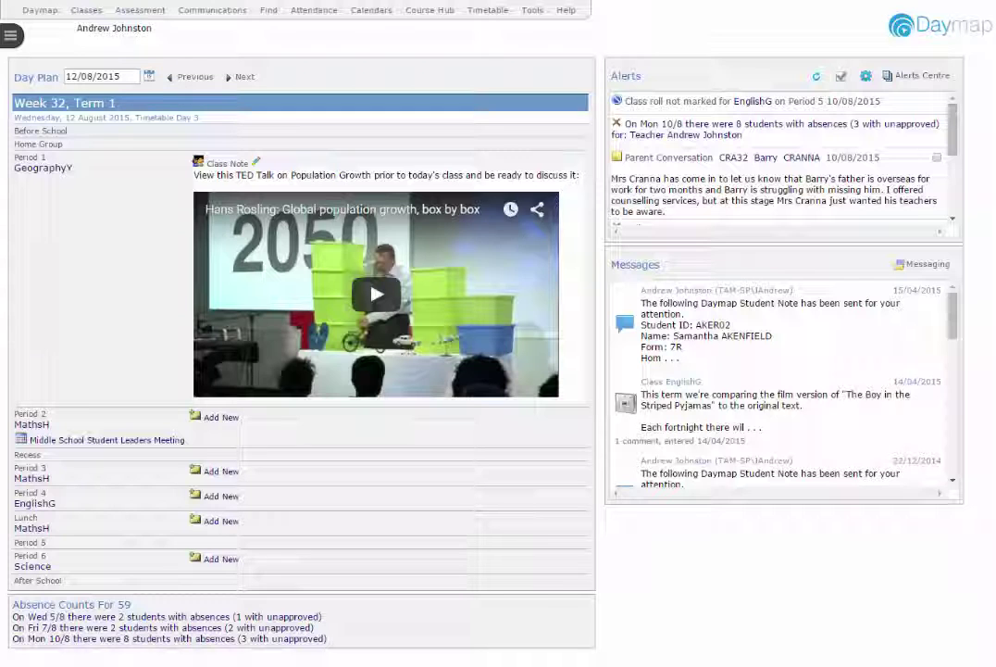
# Step: Dismiss the Parent Conversation alert in the Alerts Centre and switch to viewing all alerts
pyautogui.click(923, 85)
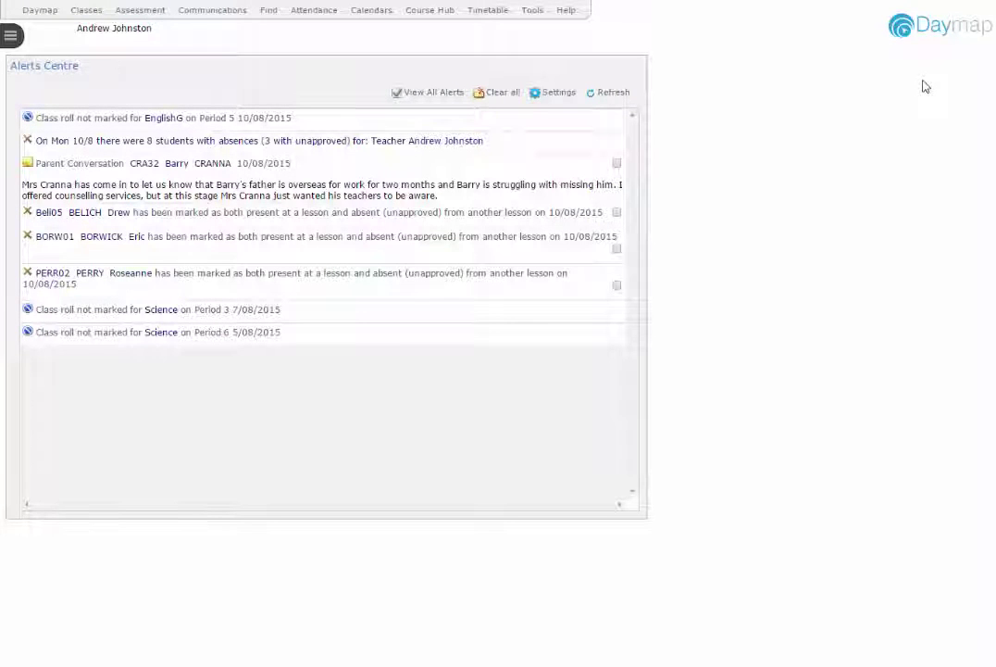
pyautogui.click(616, 164)
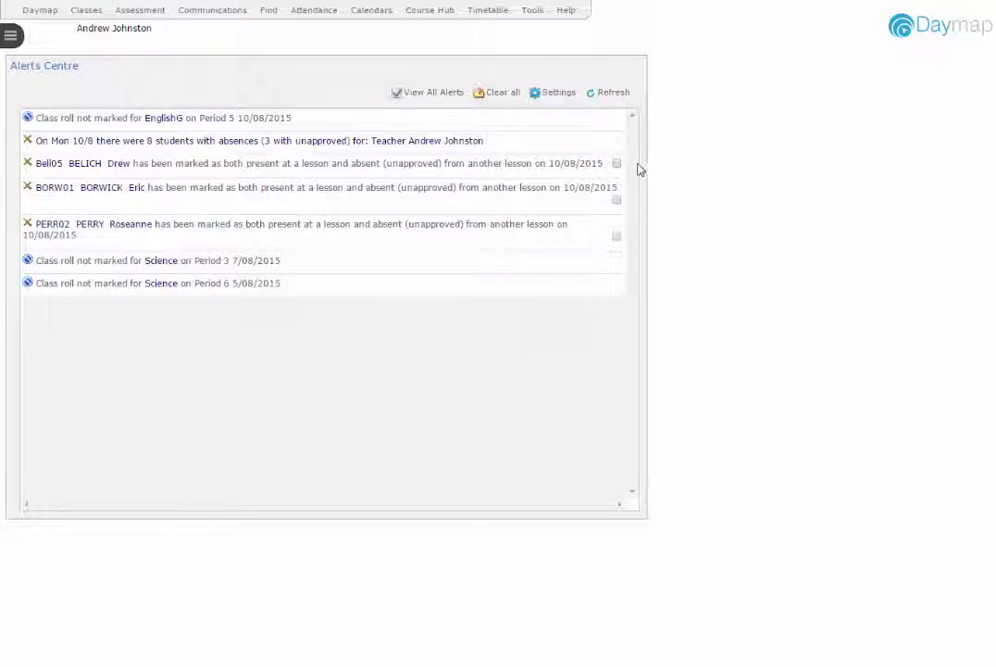
pyautogui.click(454, 93)
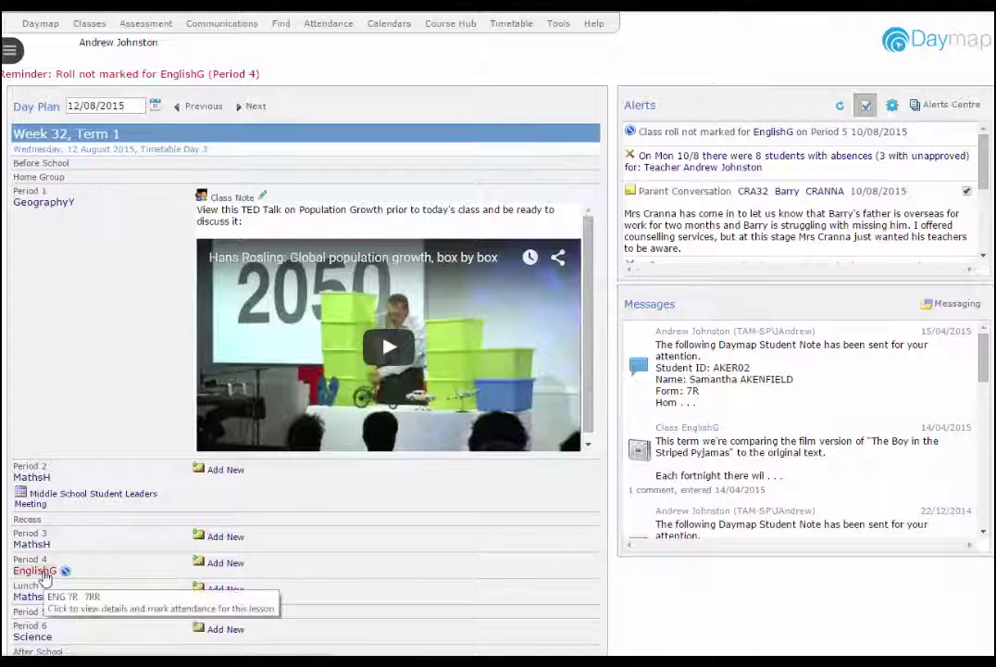
# Step: Open roll marking for the Period 4 EnglishG lesson and map attendance for all classes
pyautogui.click(37, 572)
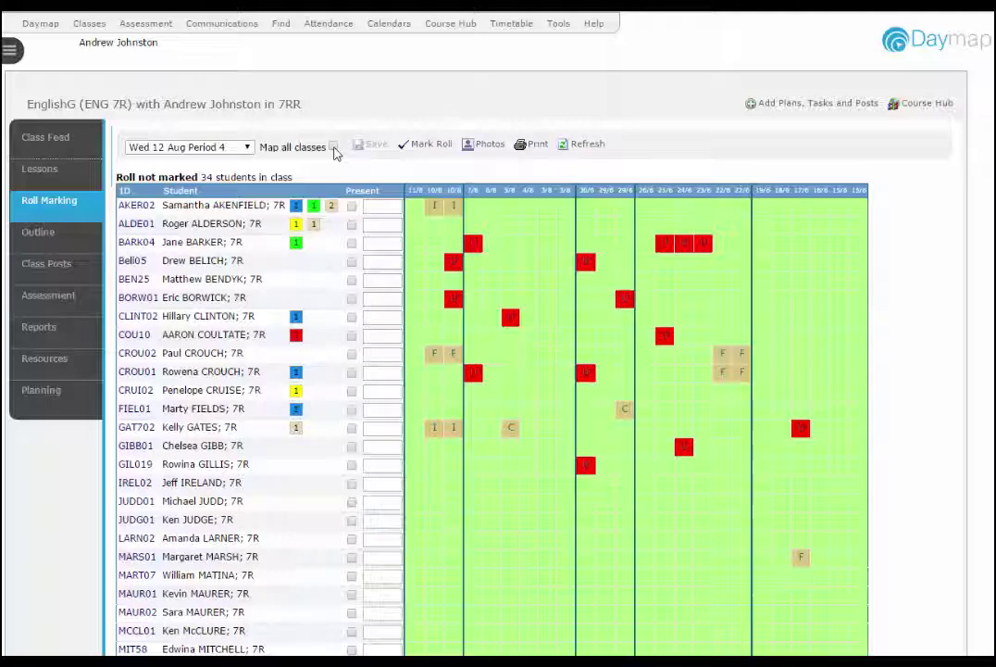
pyautogui.click(333, 149)
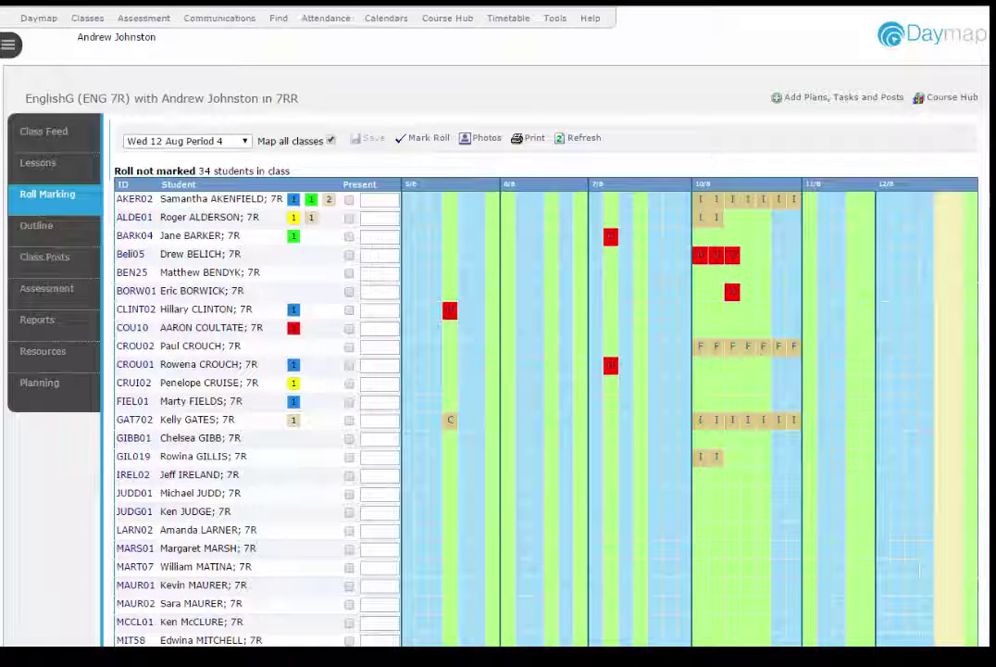
# Step: View the EnglishG class's Attendance Rate report and its Attendance Map through to August
pyautogui.click(74, 332)
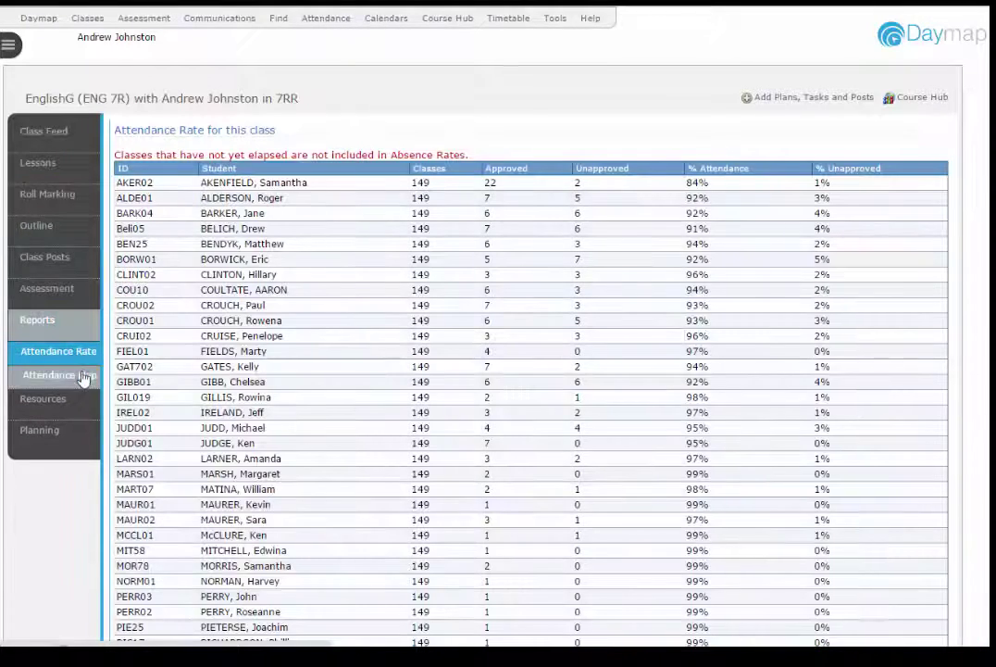
pyautogui.click(79, 374)
pyautogui.hscroll(15, 215, 622)
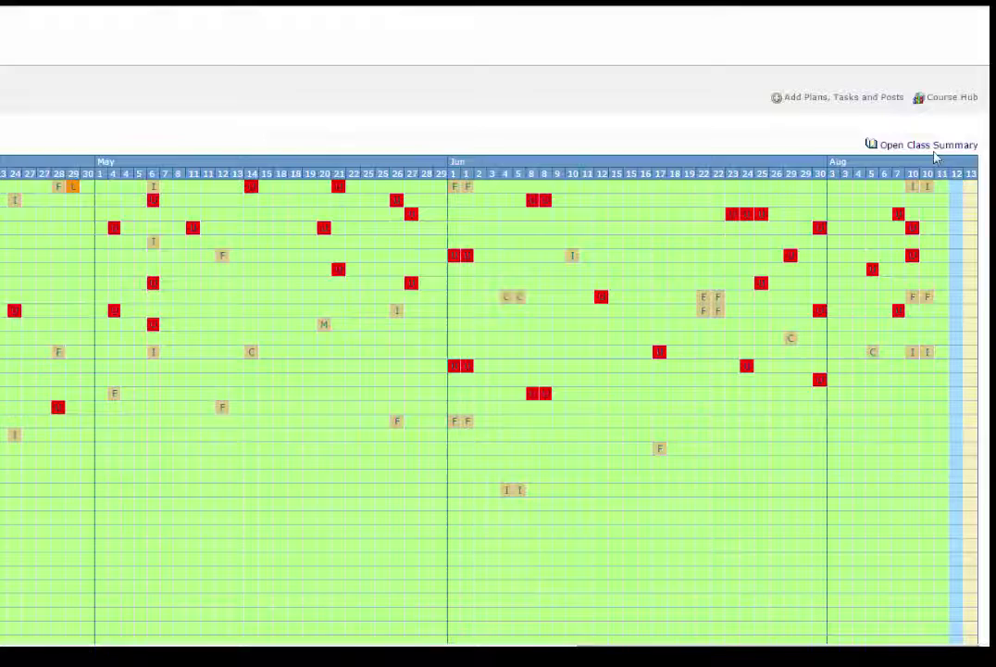
# Step: Open the class summary for EnglishG and view its Attendance Rate and Attendance Map
pyautogui.click(935, 152)
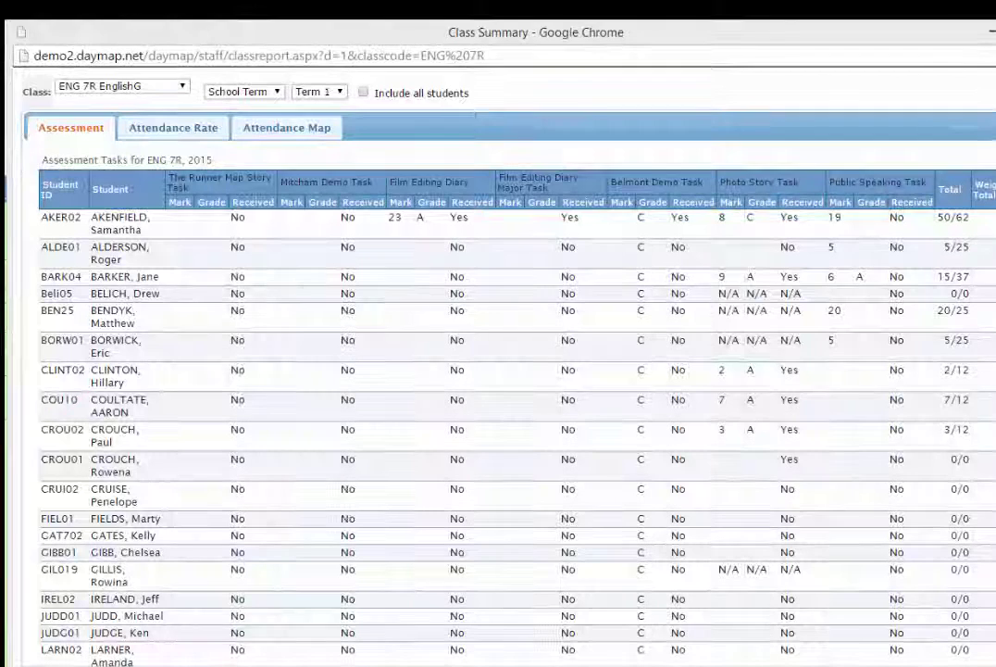
pyautogui.click(144, 126)
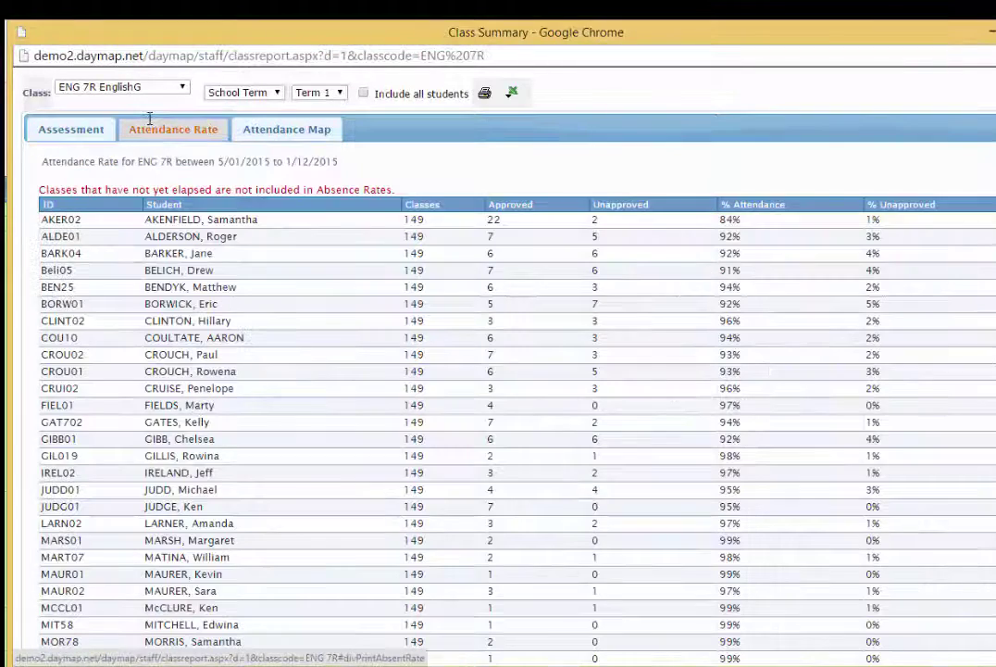
pyautogui.click(262, 135)
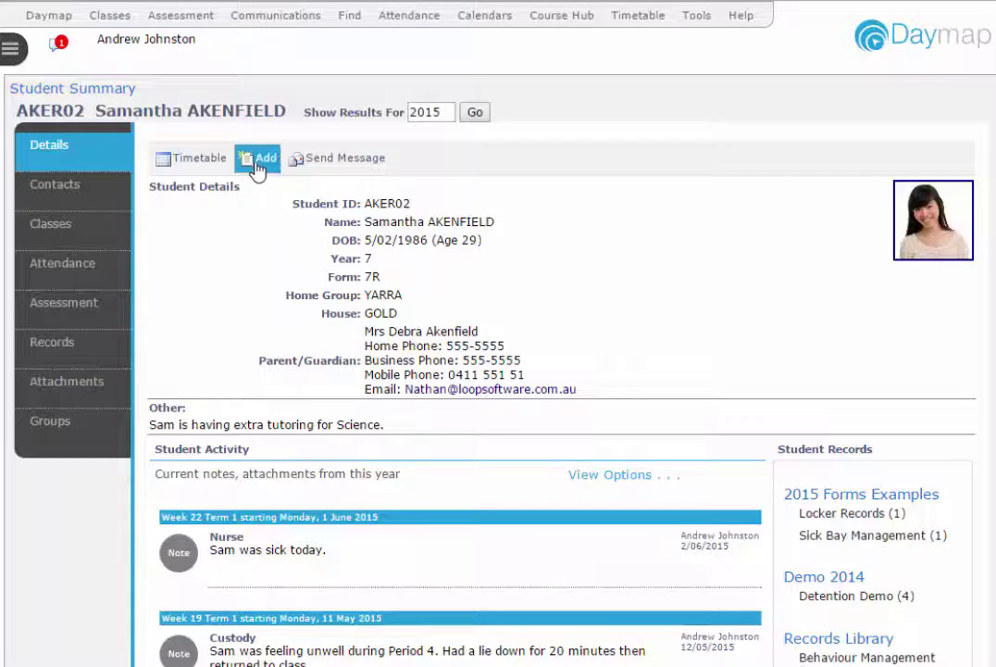
# Step: Add a student note in the Uniform category saying the student needs to bring her blazer to school
pyautogui.click(257, 159)
pyautogui.click(343, 168)
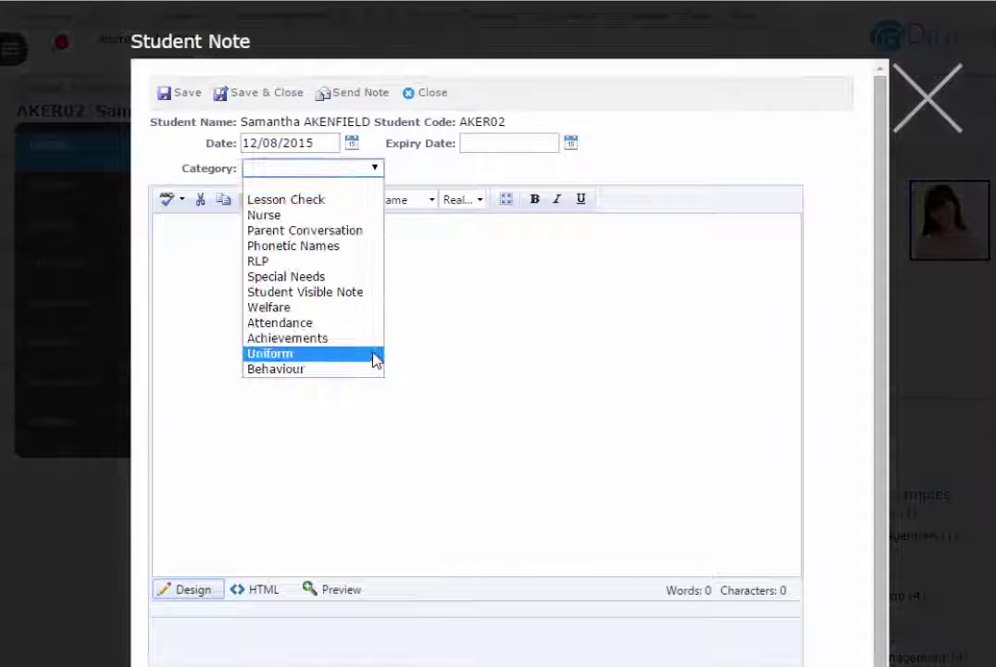
pyautogui.click(374, 359)
pyautogui.click(358, 300)
pyautogui.write('Sam needs to bring her blazer to school.')
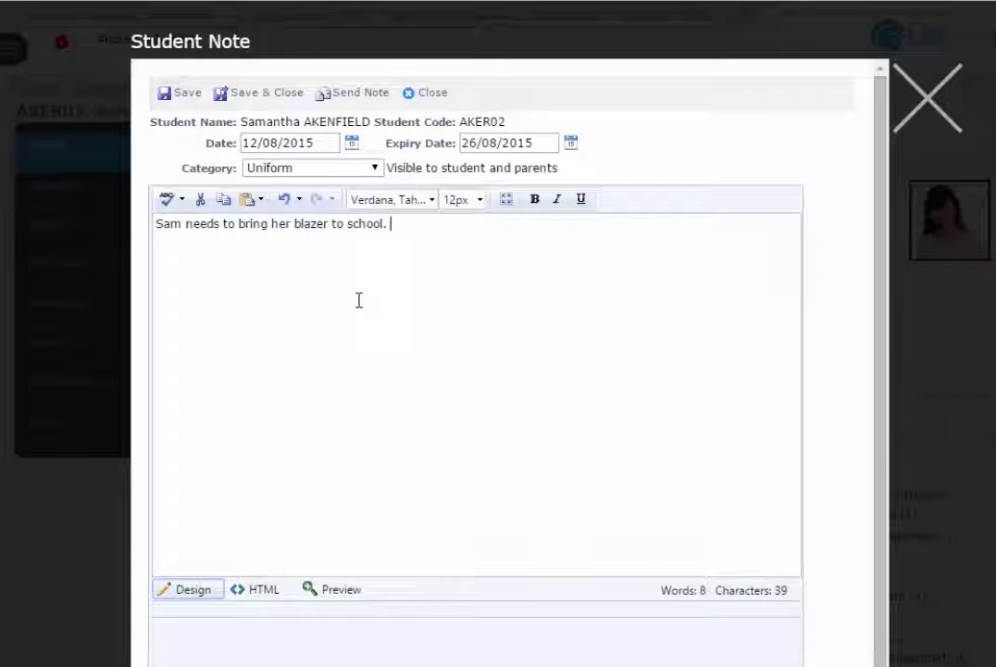
# Step: Prepare the note for sending as a message to all related teachers except the Graphic Art teacher
pyautogui.click(352, 94)
pyautogui.click(270, 189)
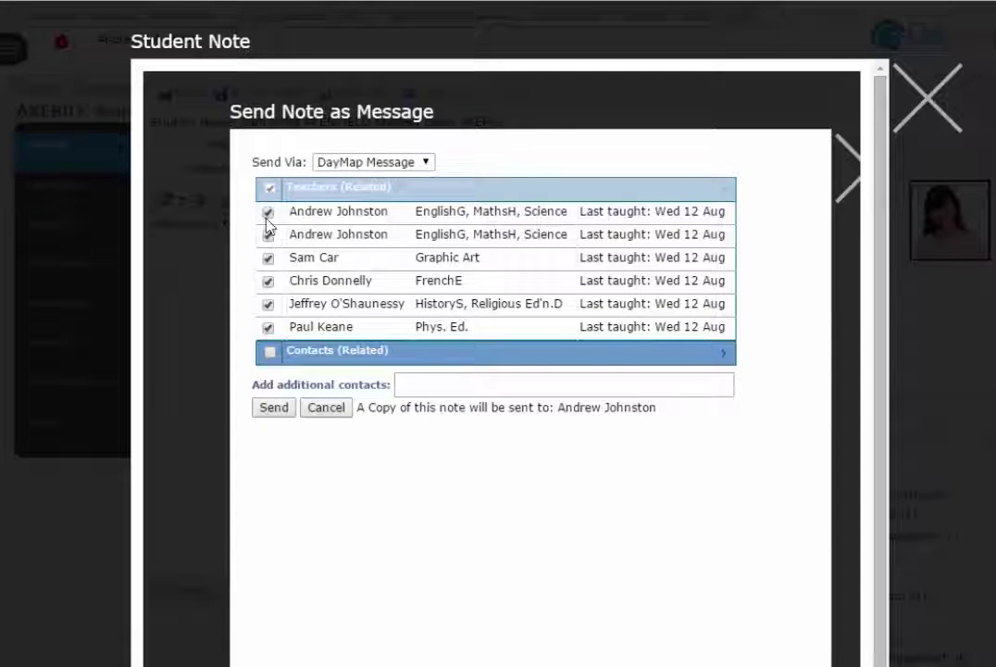
pyautogui.click(269, 259)
# Step: Find an additional contact by first name, add that person as a recipient, and send the note
pyautogui.click(422, 387)
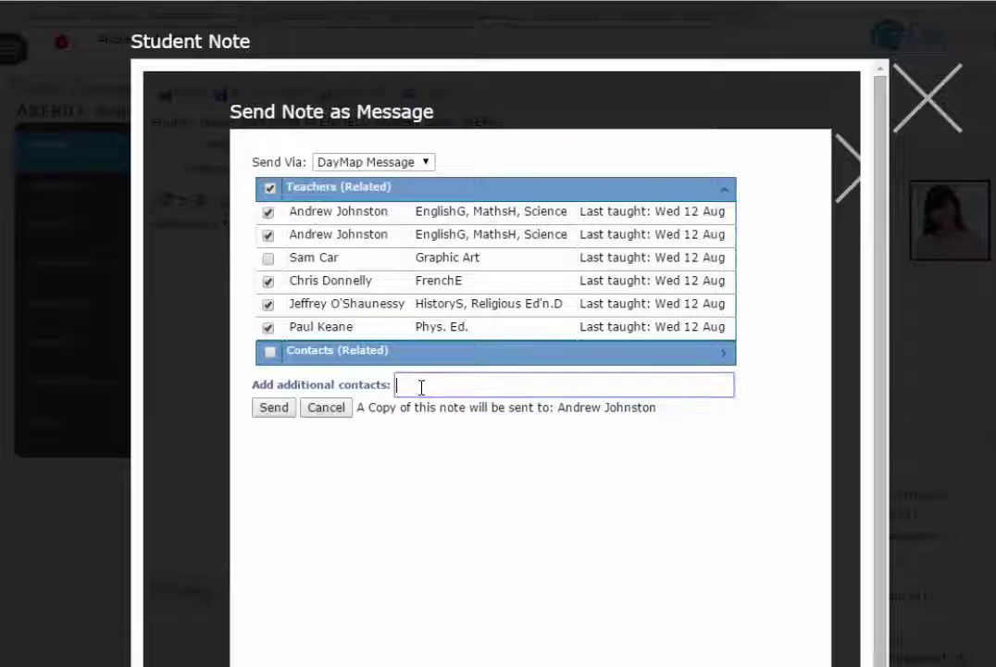
pyautogui.write('Gai')
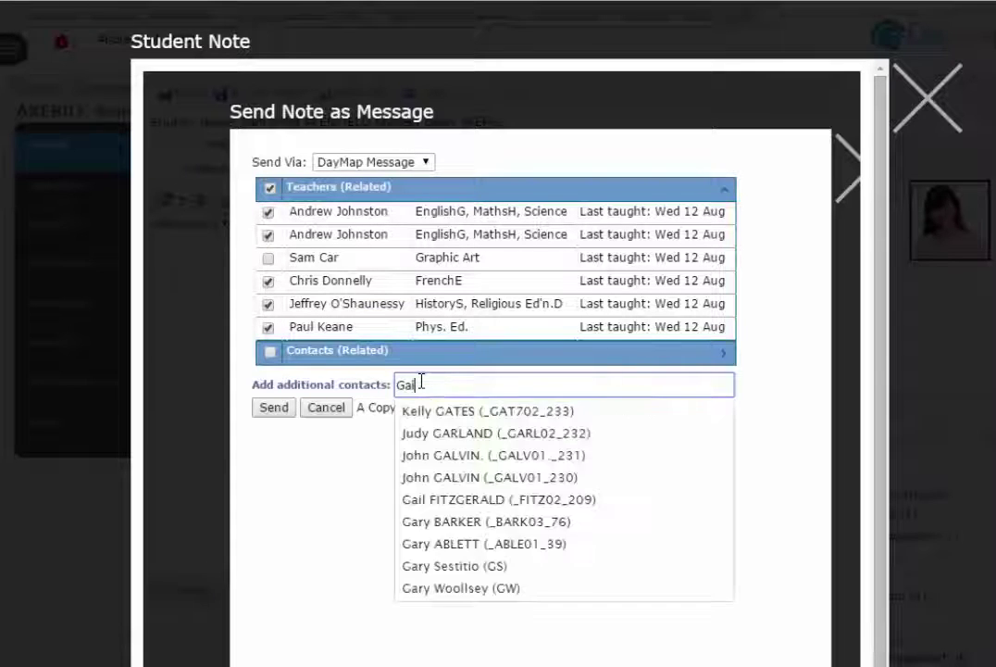
pyautogui.write('l')
pyautogui.click(435, 410)
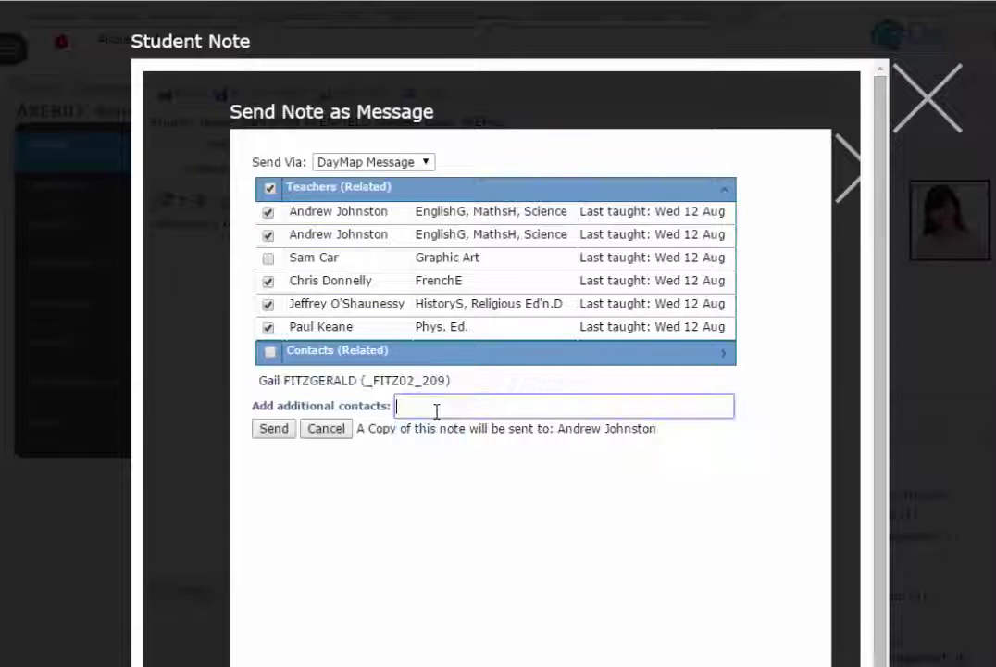
pyautogui.click(275, 432)
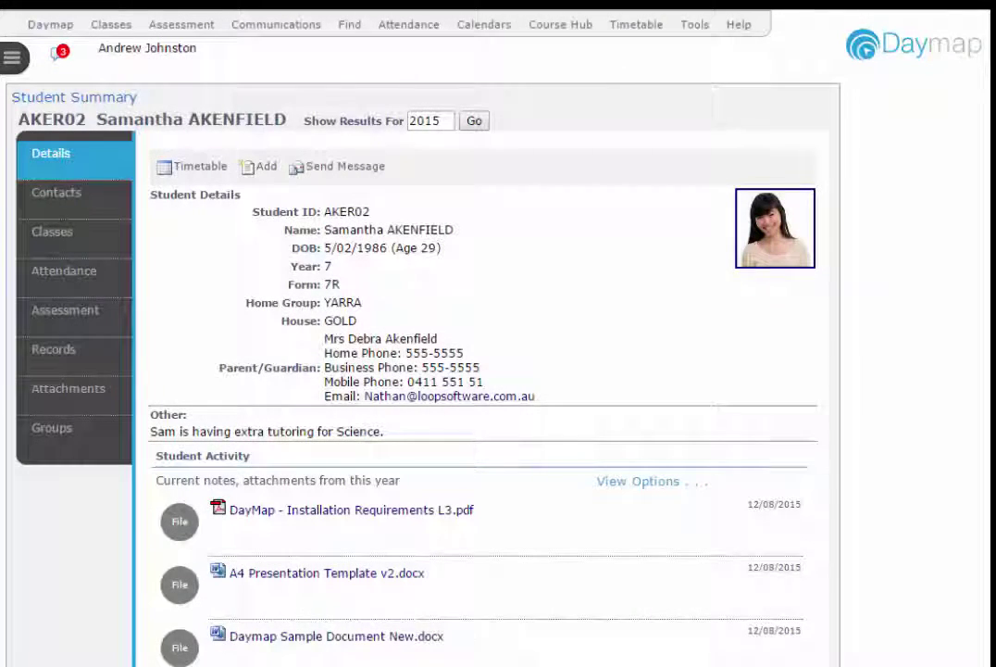
# Step: Open the student's attachments and order the files by Oldest First and by Name
pyautogui.click(43, 397)
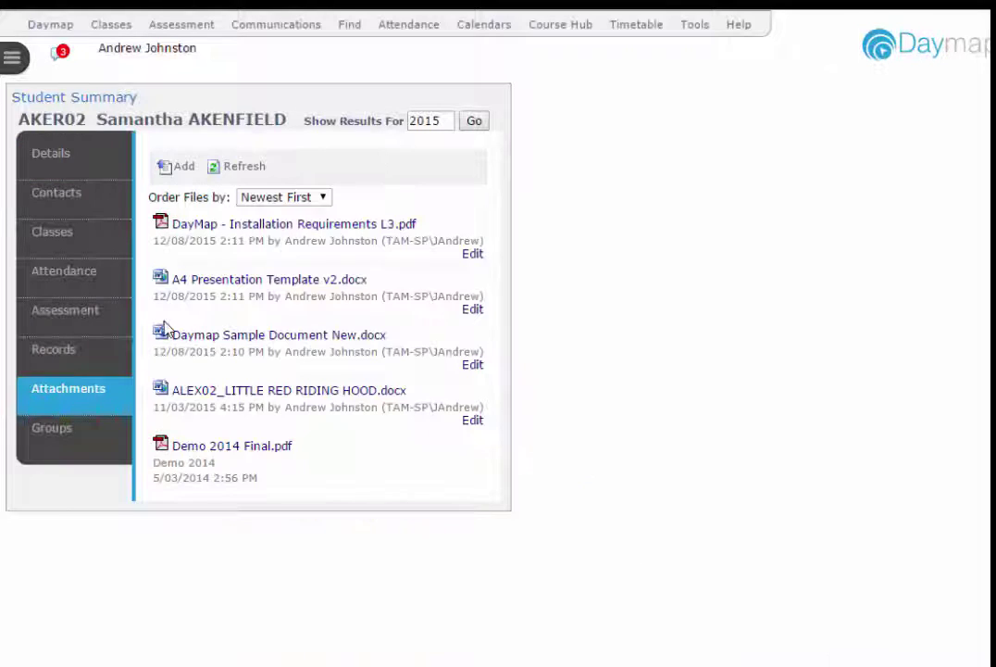
pyautogui.click(323, 202)
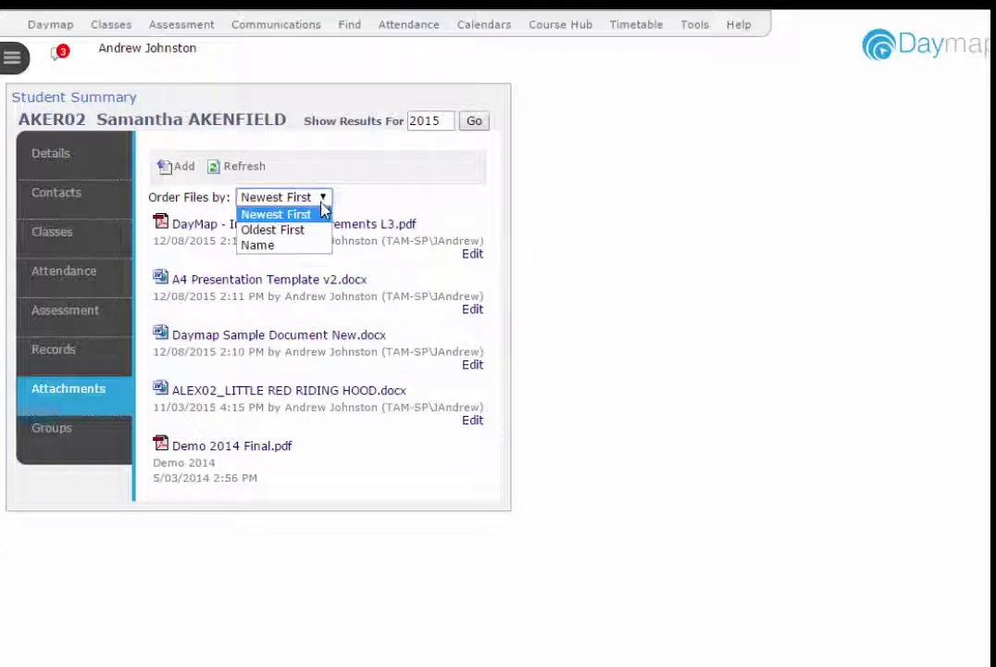
pyautogui.click(316, 230)
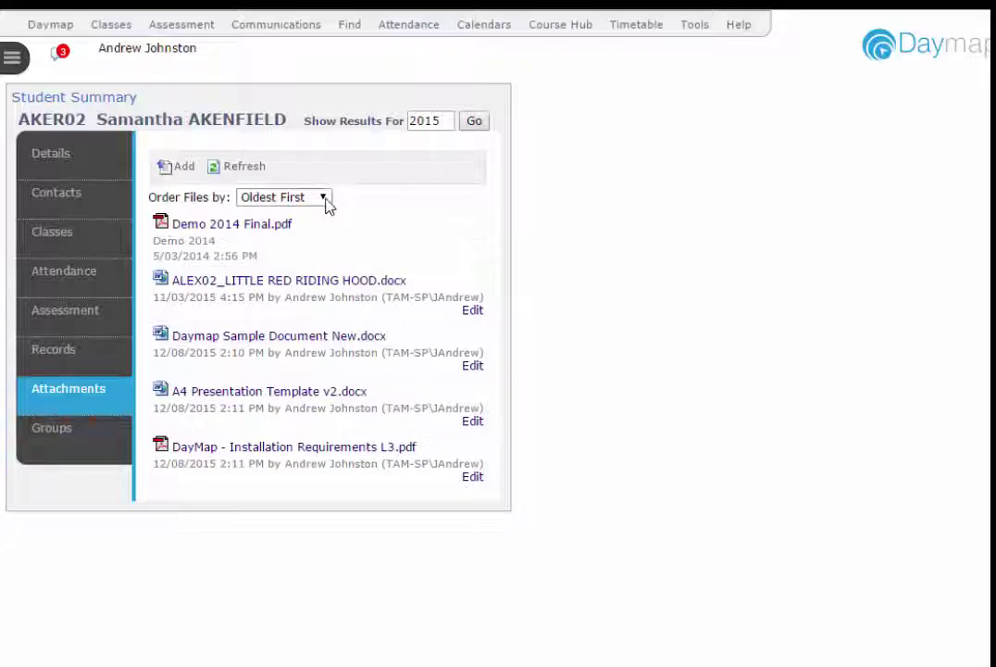
pyautogui.click(325, 202)
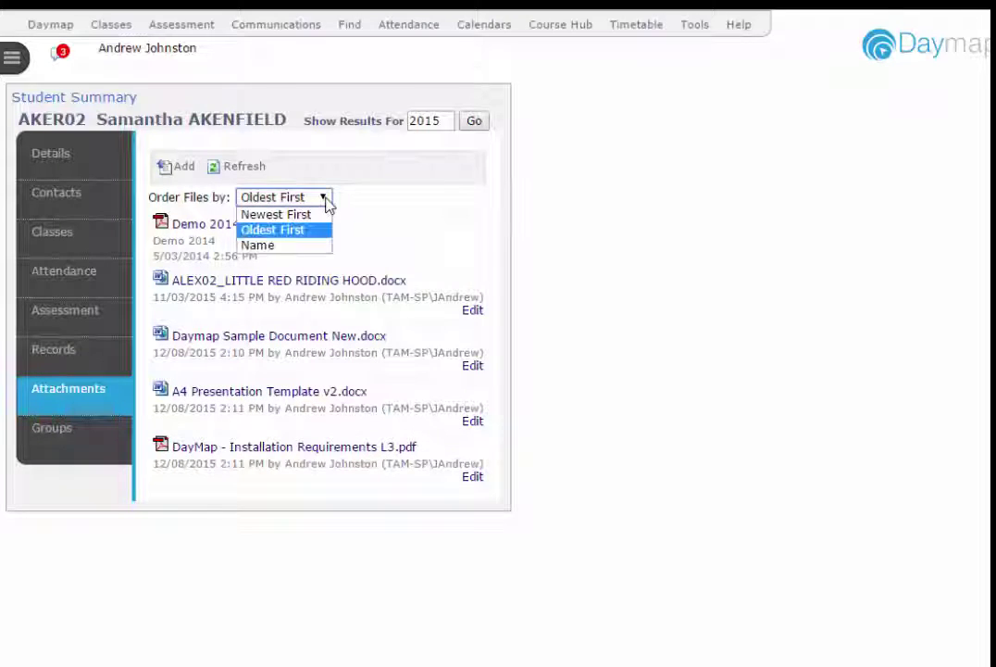
pyautogui.click(322, 245)
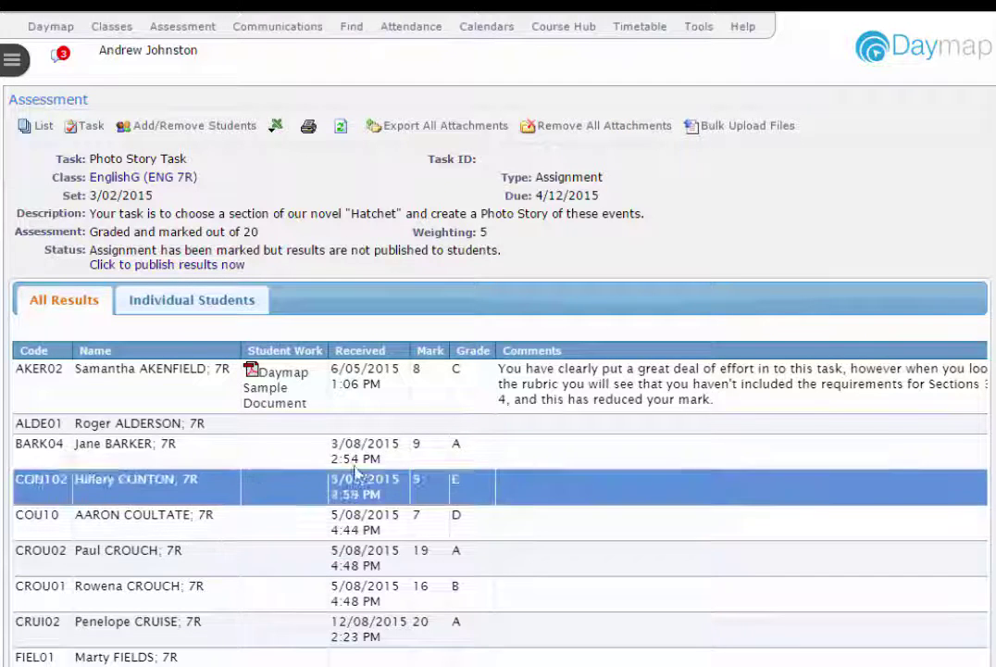
# Step: Enter a mark of 20 for the second student in the Photo Story Task results and record the work as received
pyautogui.click(417, 433)
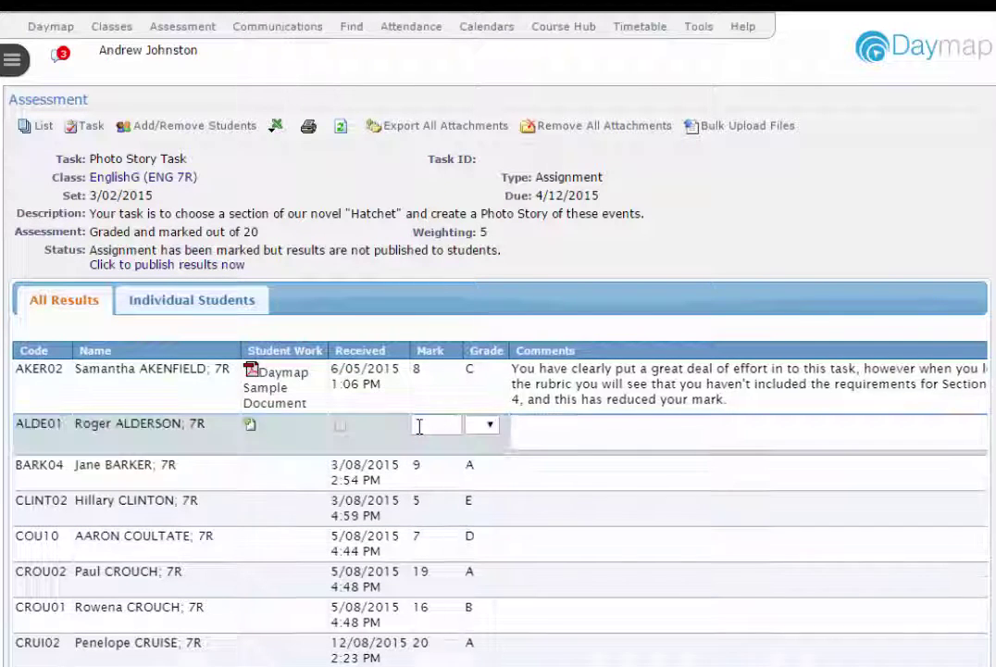
pyautogui.write('20')
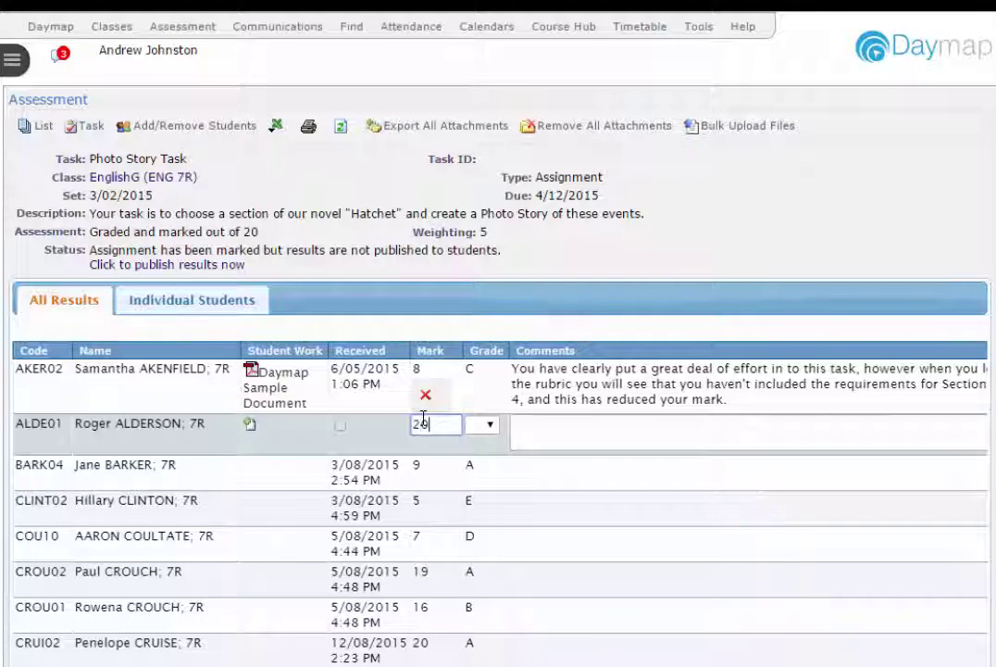
pyautogui.click(543, 481)
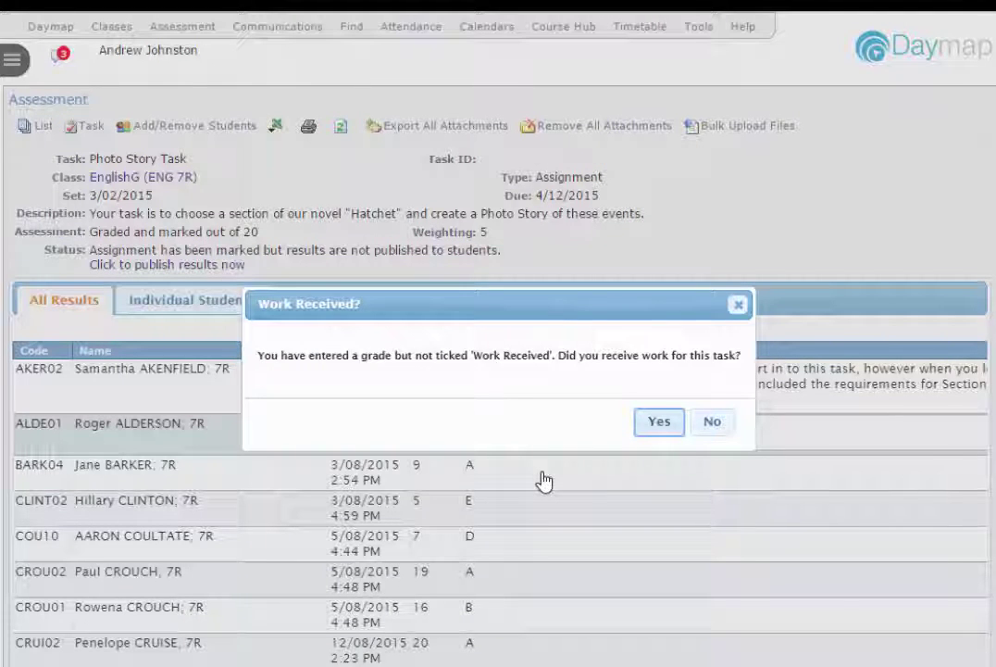
pyautogui.click(657, 422)
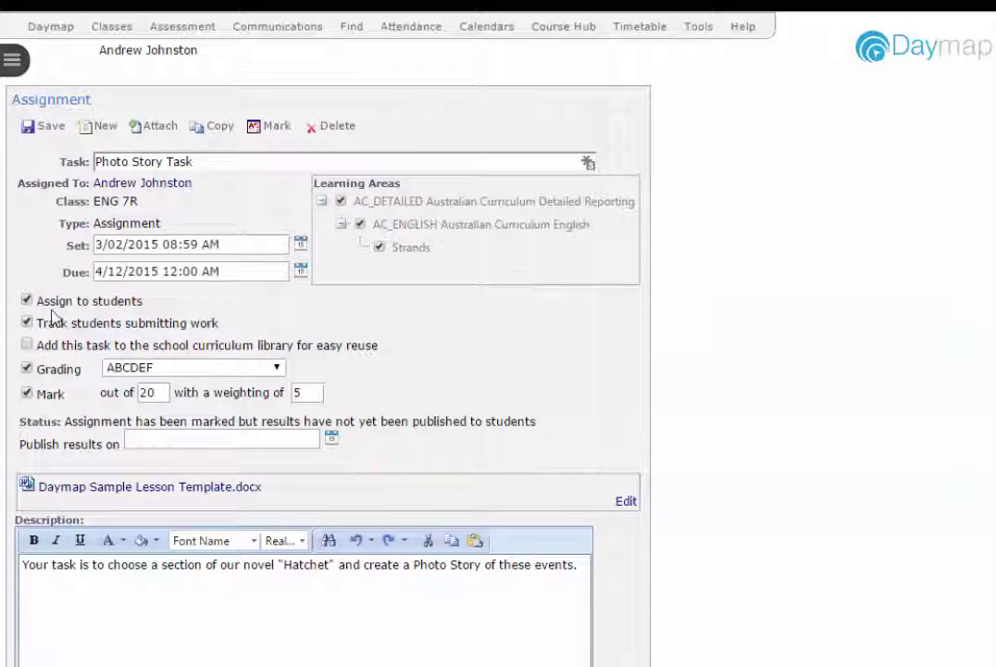
# Step: Toggle the option to track students submitting work for the Photo Story Task
pyautogui.moveTo(29, 329)
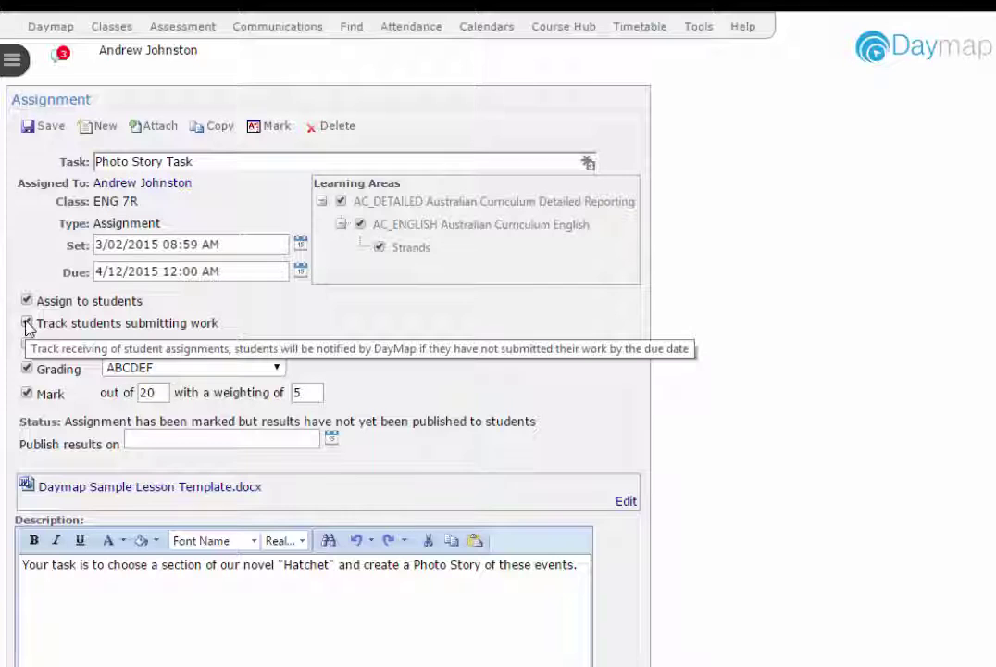
pyautogui.click(27, 323)
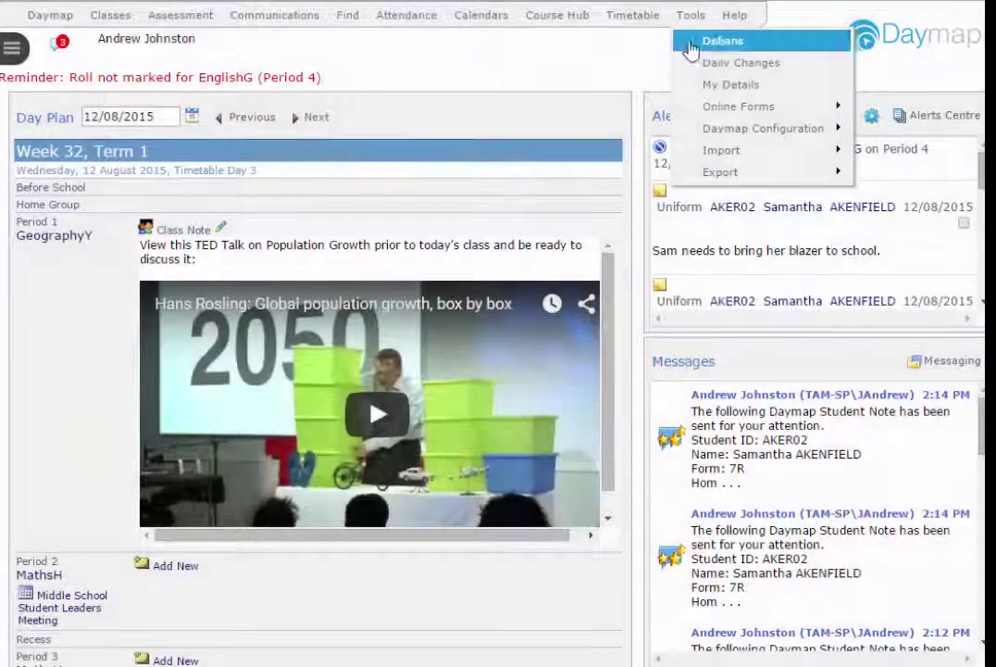
# Step: Open the Parent Portal Settings and review the parent permissions and the problematic accounts
pyautogui.moveTo(694, 130)
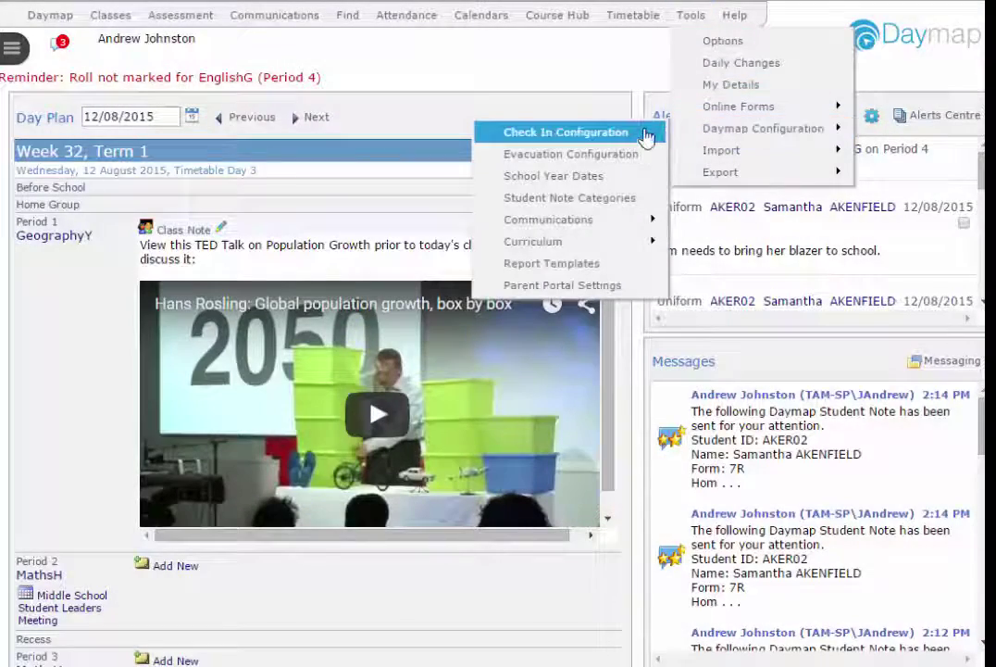
pyautogui.click(616, 290)
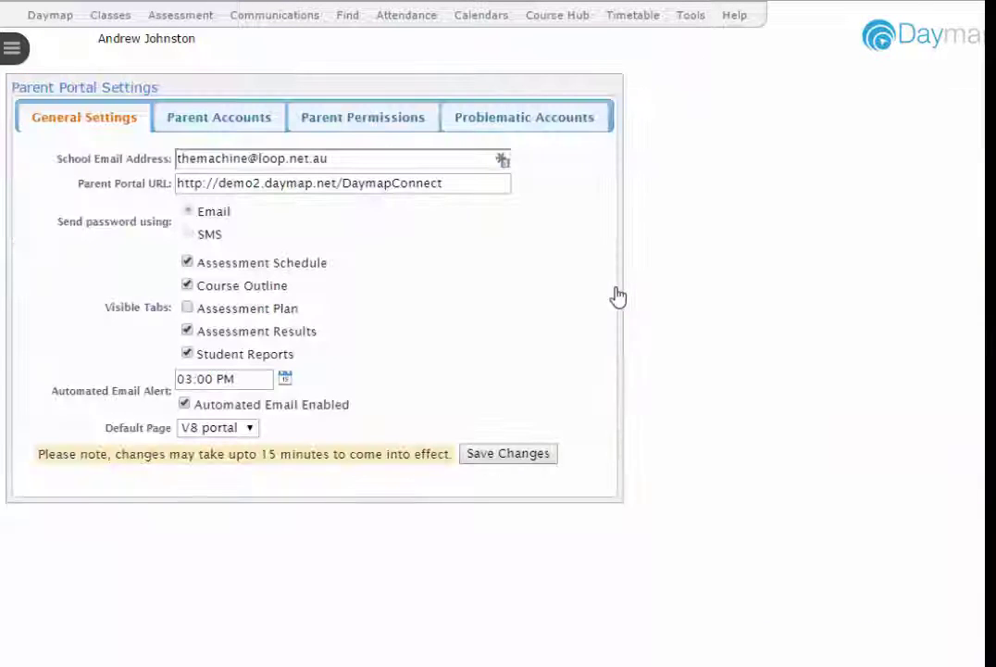
pyautogui.click(387, 132)
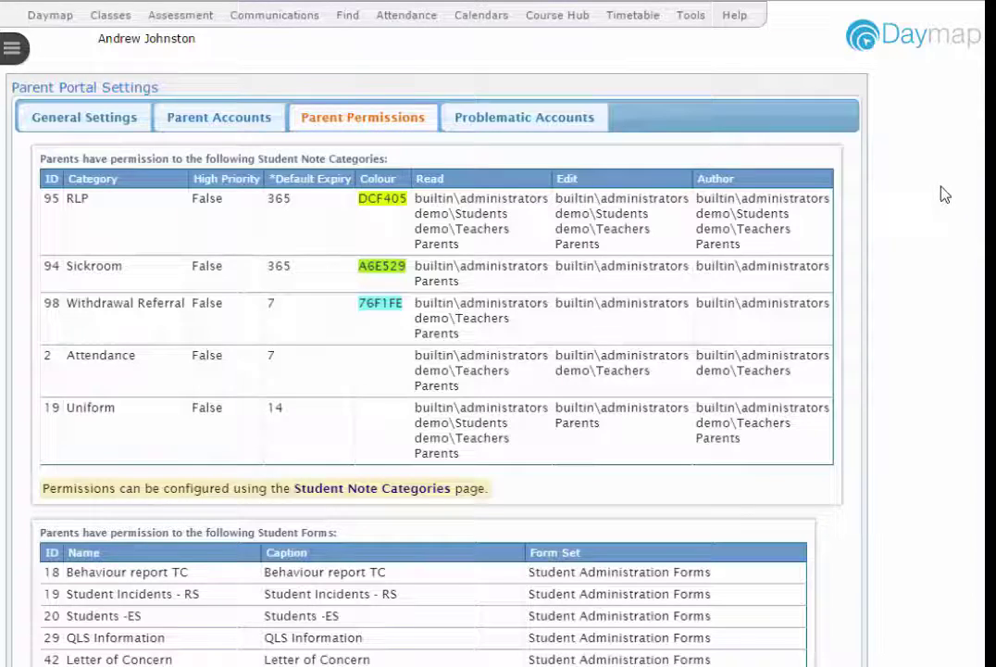
pyautogui.scroll(-3, 944, 194)
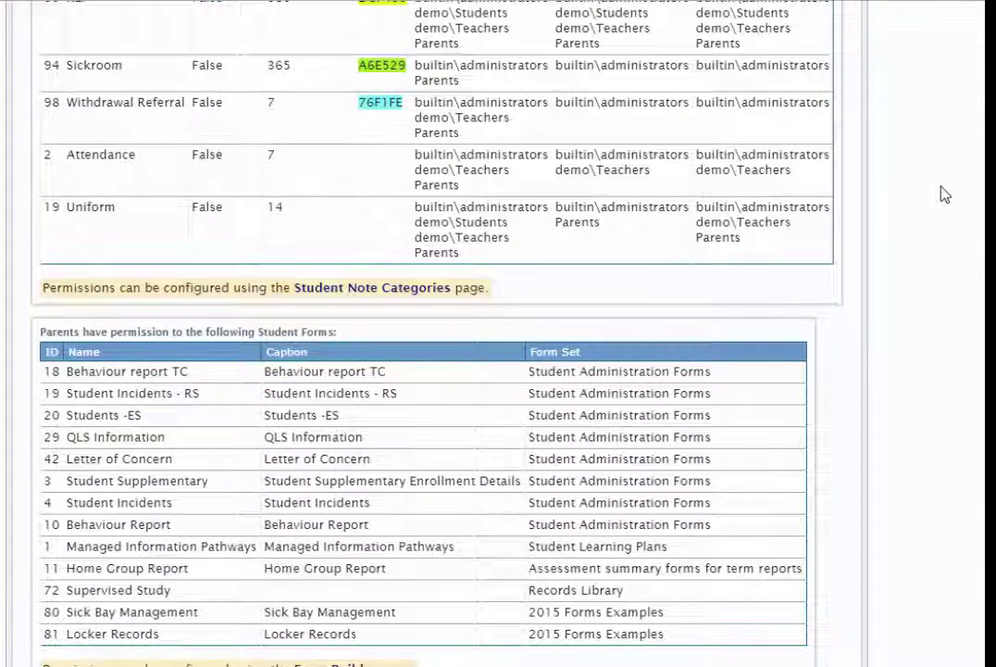
pyautogui.scroll(3, 945, 195)
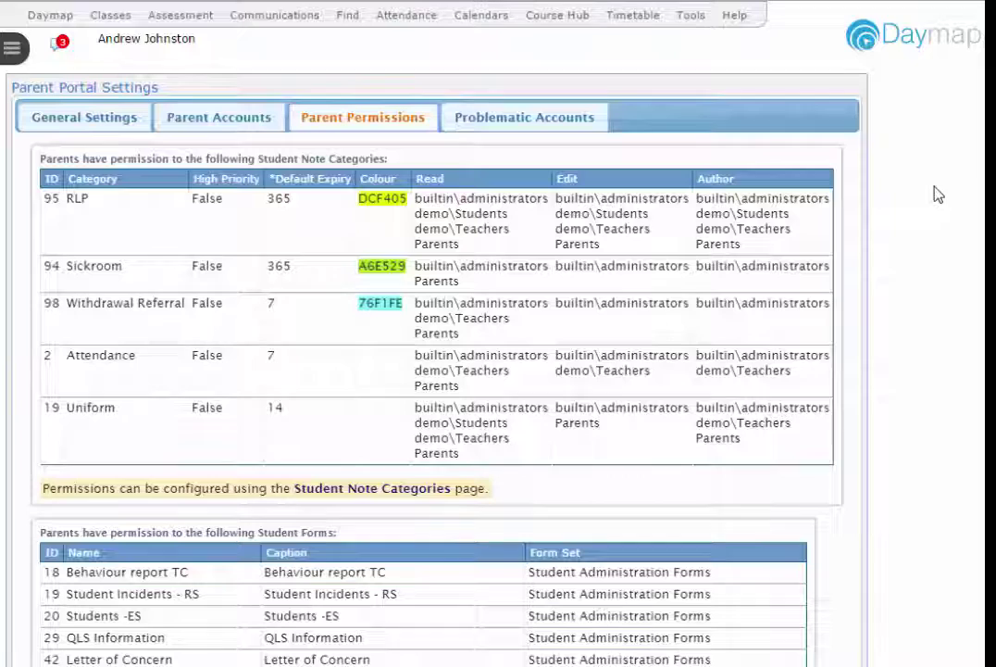
pyautogui.click(566, 119)
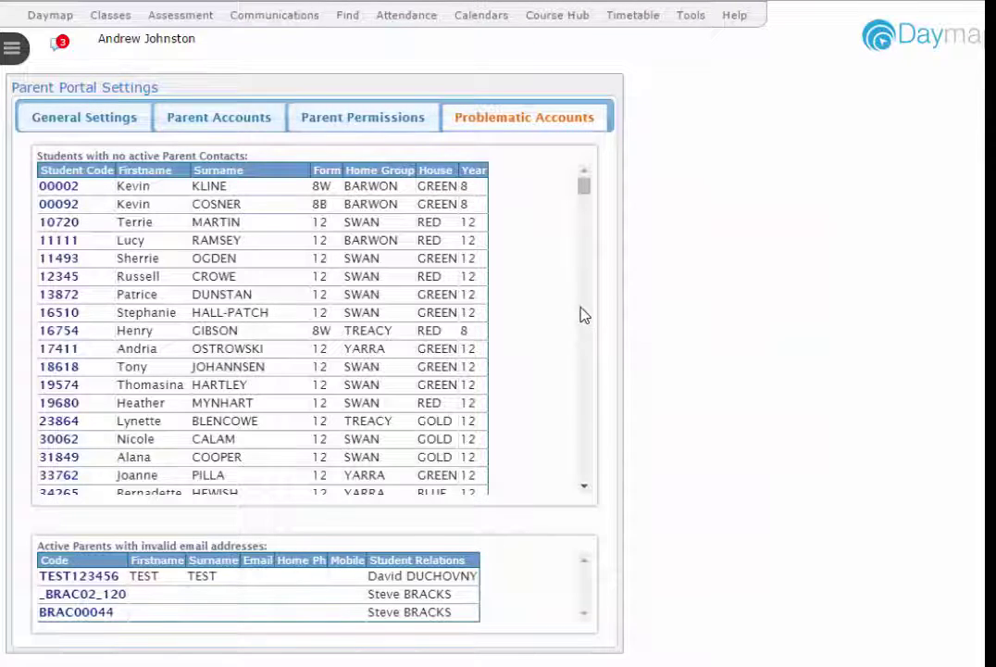
pyautogui.scroll(-3, 584, 315)
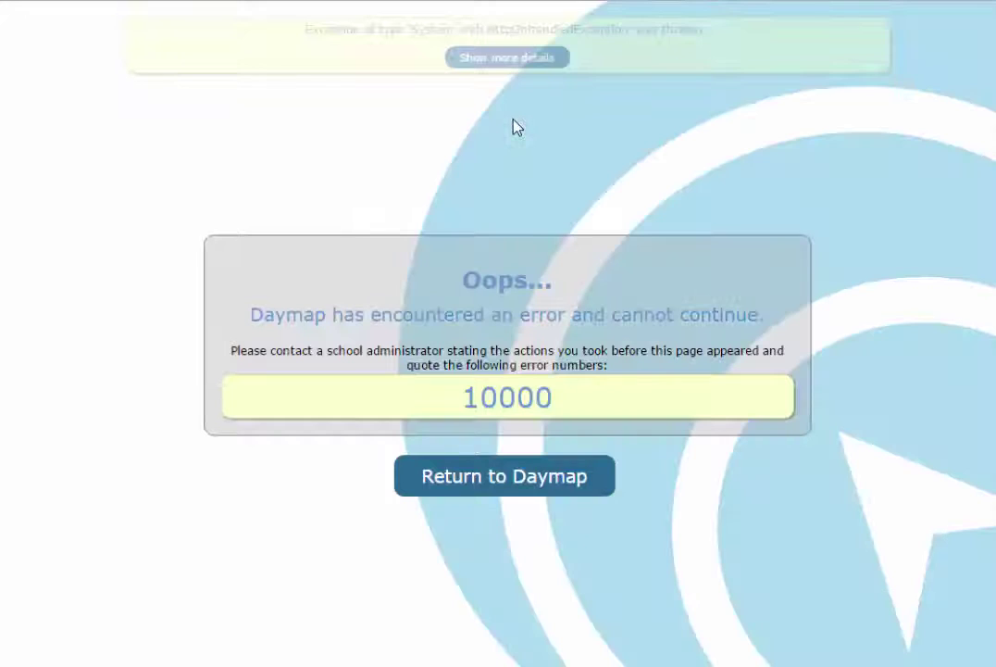
# Step: Return from the error page to the Daymap home page
pyautogui.click(578, 476)
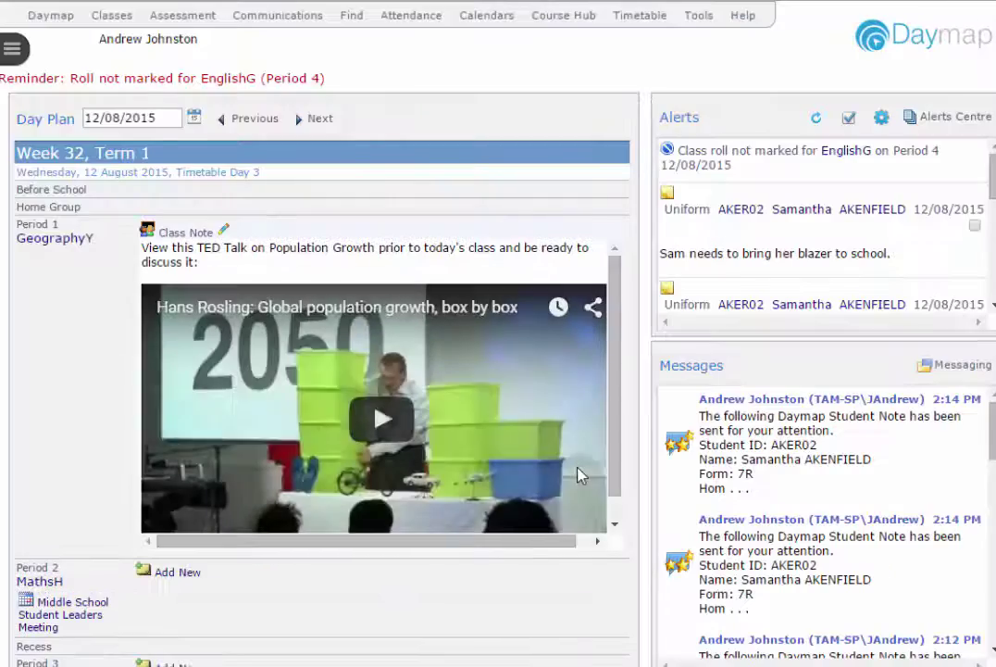